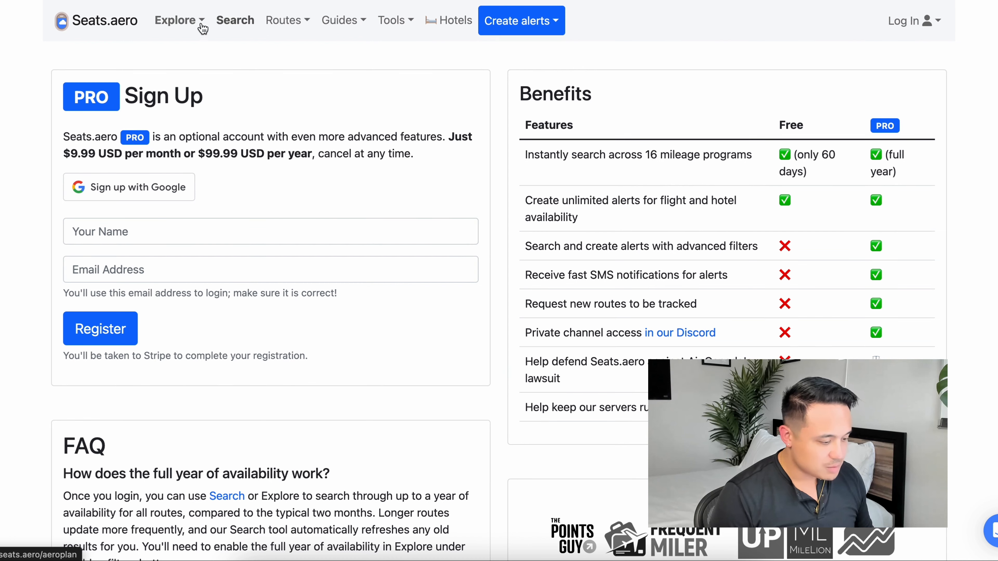
# Step: Open the list of available award flights for the United MileagePlus program
pyautogui.click(196, 20)
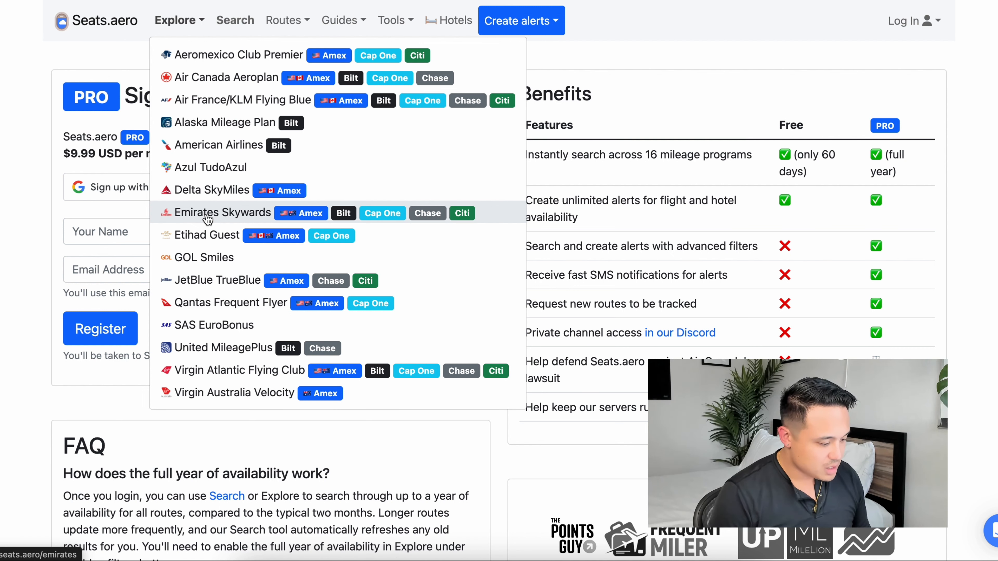
pyautogui.click(244, 348)
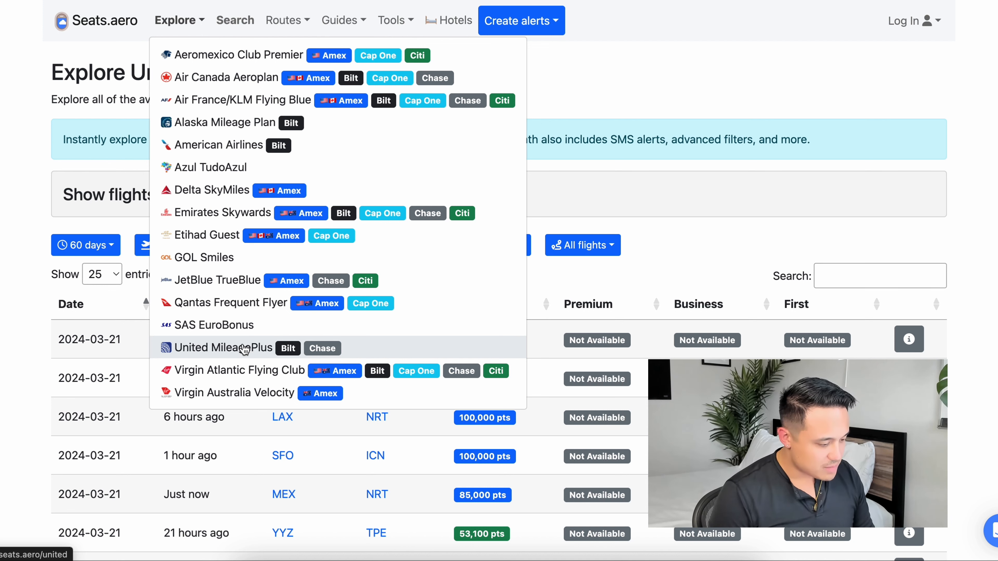
pyautogui.click(12, 120)
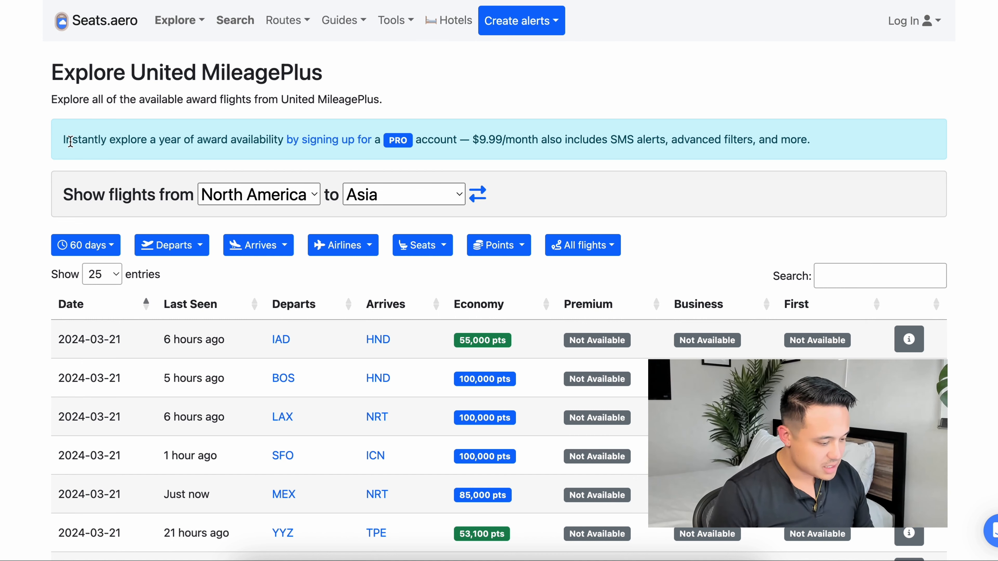
pyautogui.scroll(-1, 70, 141)
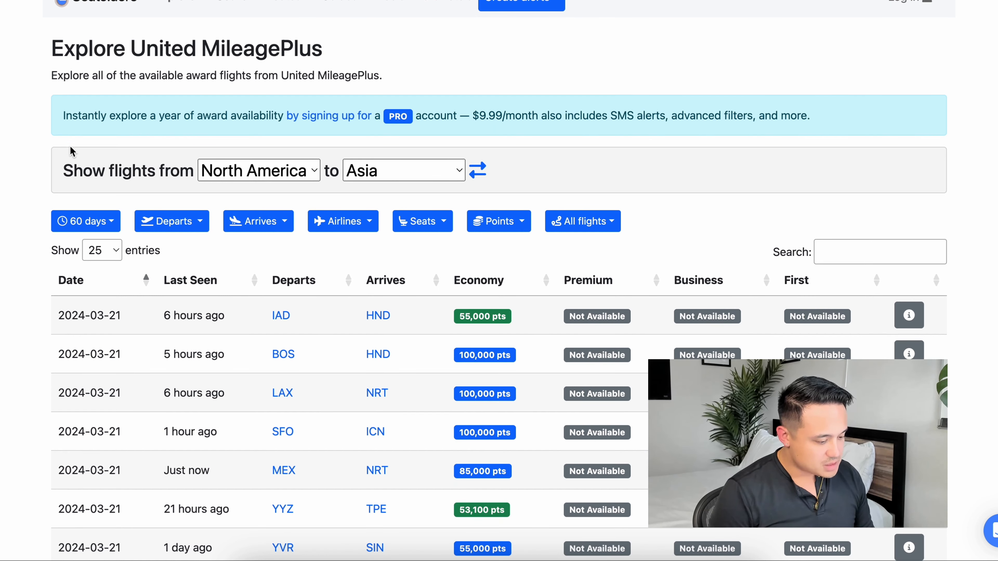
# Step: Review the departure and destination region choices, keeping North America to Asia
pyautogui.click(263, 176)
pyautogui.click(266, 180)
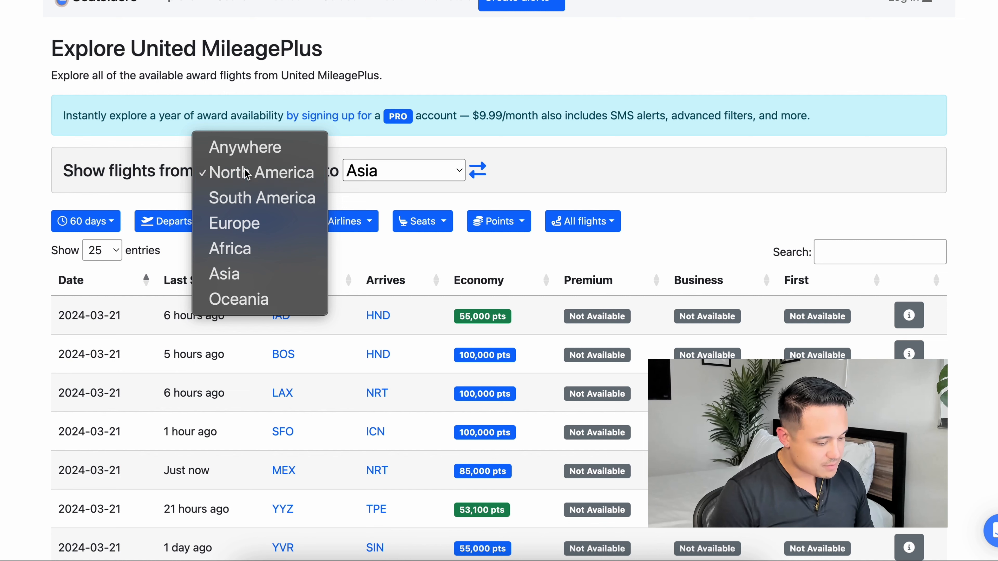
pyautogui.click(409, 178)
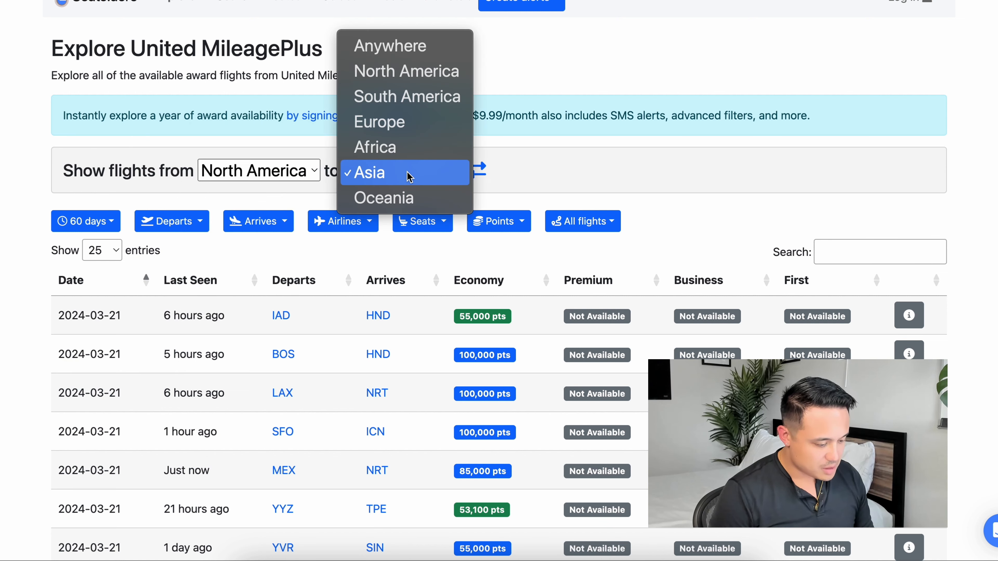
pyautogui.click(387, 173)
pyautogui.scroll(1, 637, 222)
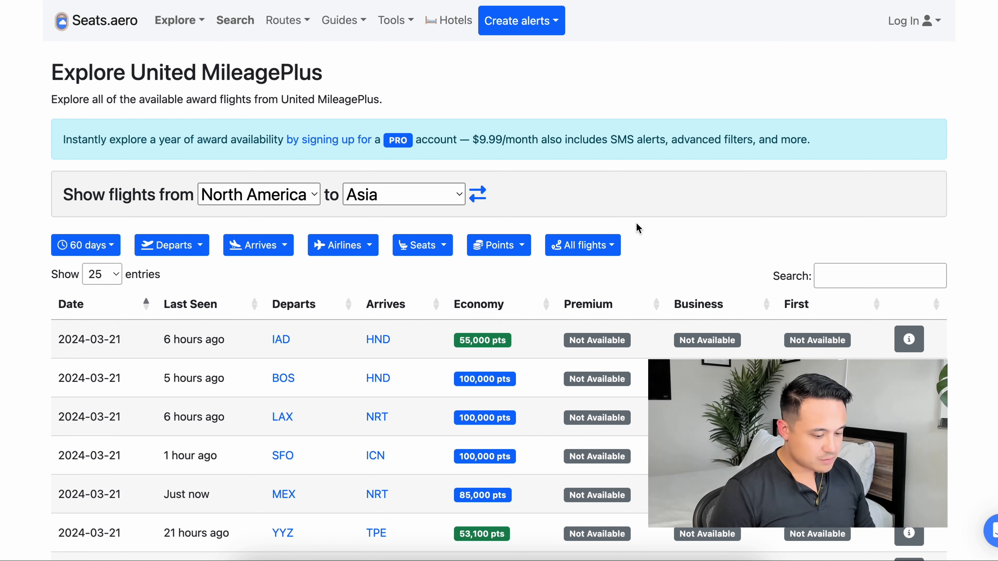
# Step: Filter the award flights by "SFO NRT" and view the seat and airline details of an Economy fare
pyautogui.click(827, 276)
pyautogui.write('SFO')
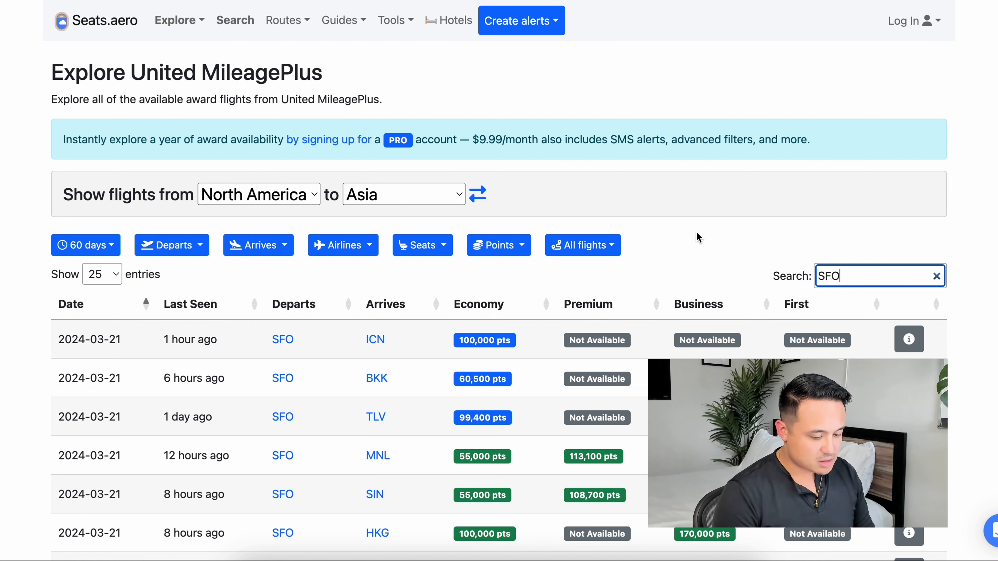
pyautogui.write('NRT')
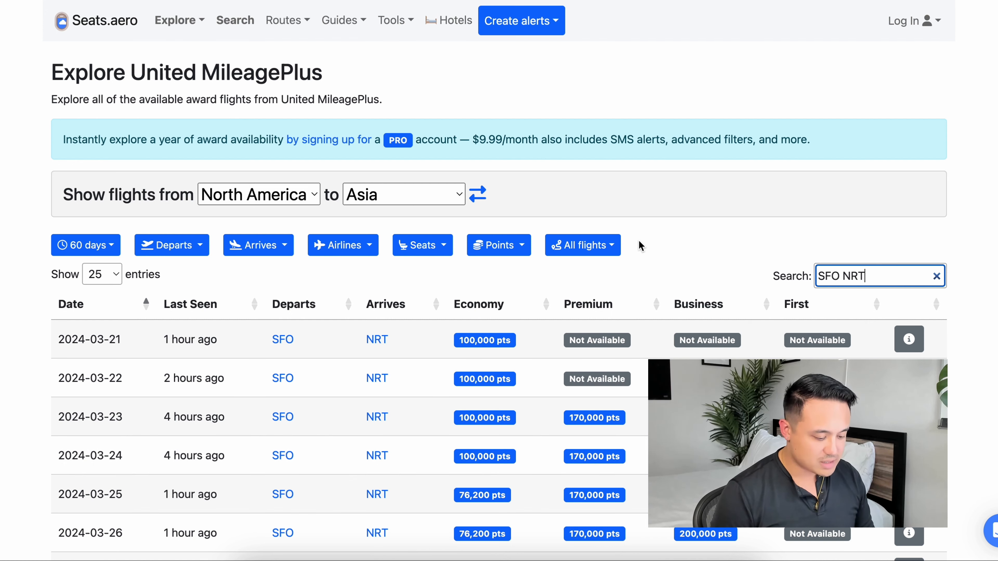
pyautogui.scroll(-5, 638, 258)
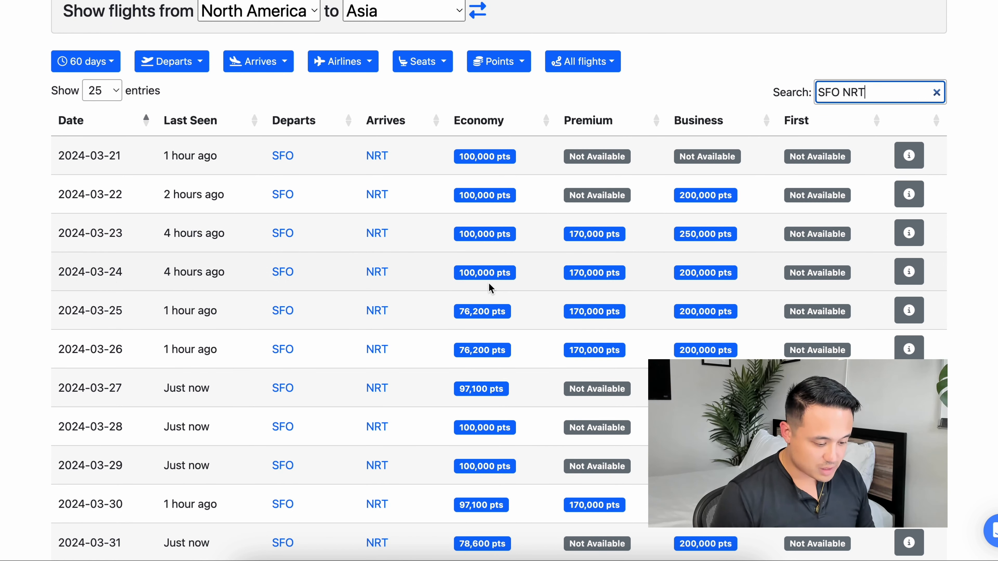
pyautogui.moveTo(495, 272)
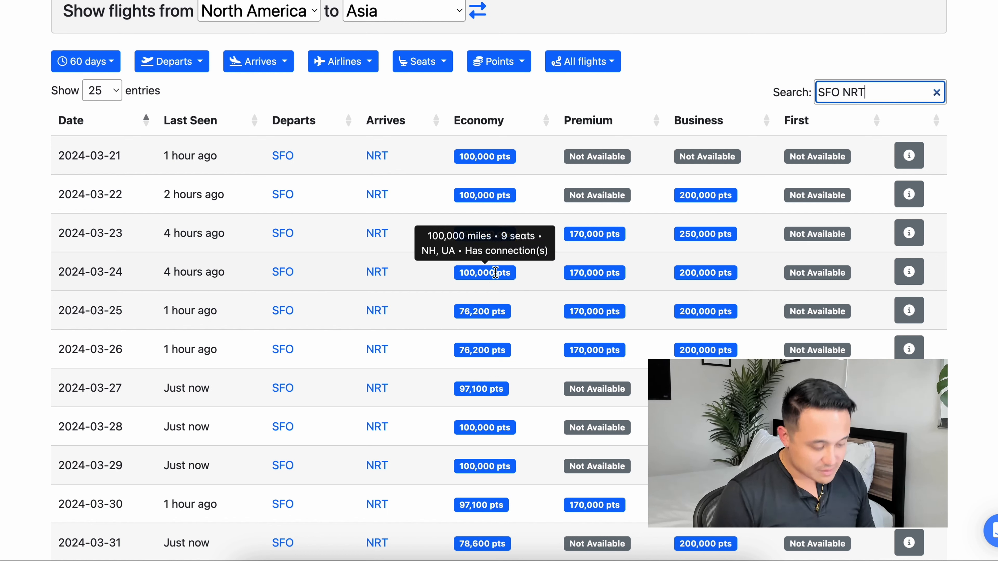
pyautogui.moveTo(493, 313)
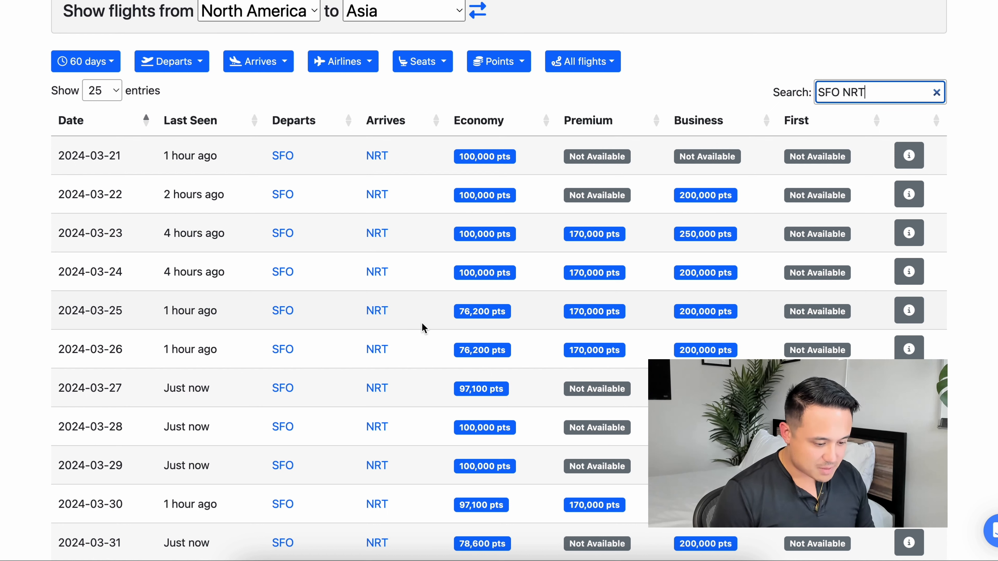
# Step: Sort the filtered flights by Business points, lowest first
pyautogui.click(766, 121)
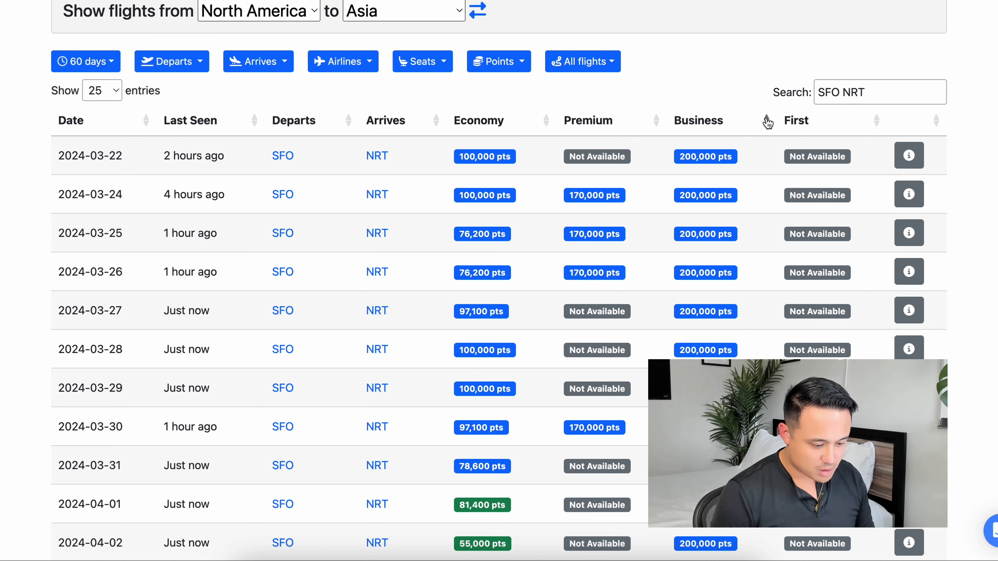
pyautogui.click(767, 122)
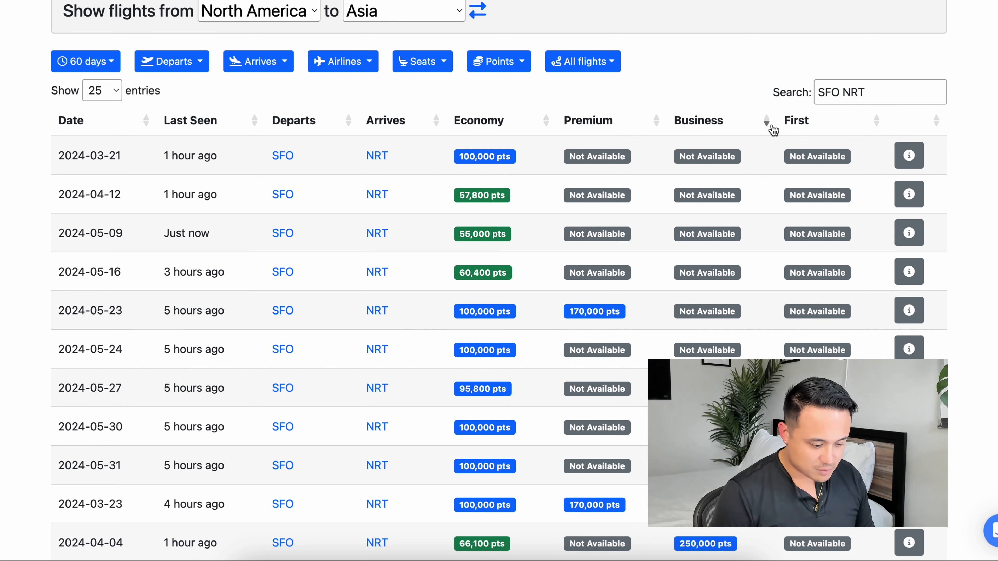
pyautogui.click(768, 122)
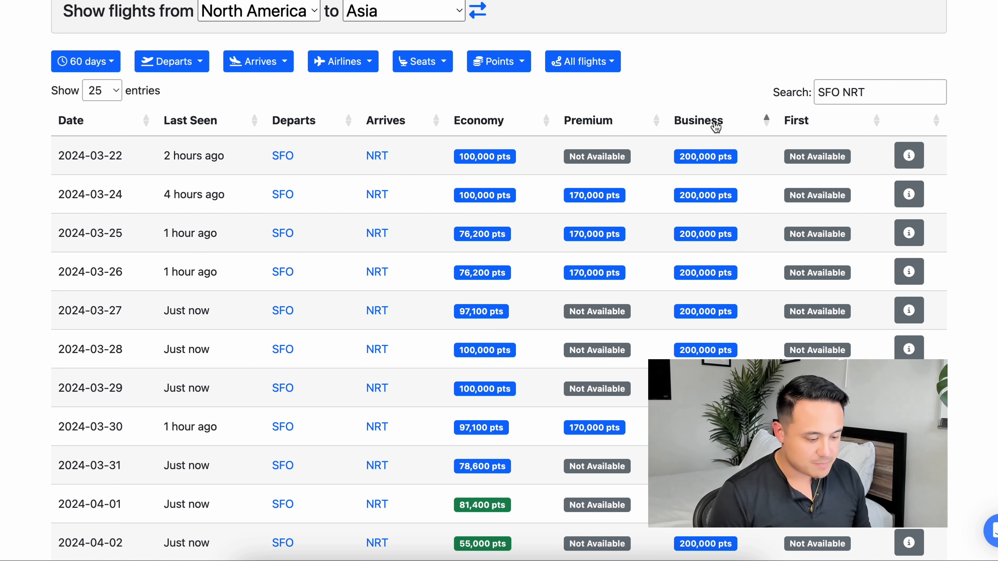
# Step: Sort the flights by Premium points, lowest first, and check the Premium and Business fare details for 2024-04-22
pyautogui.click(658, 124)
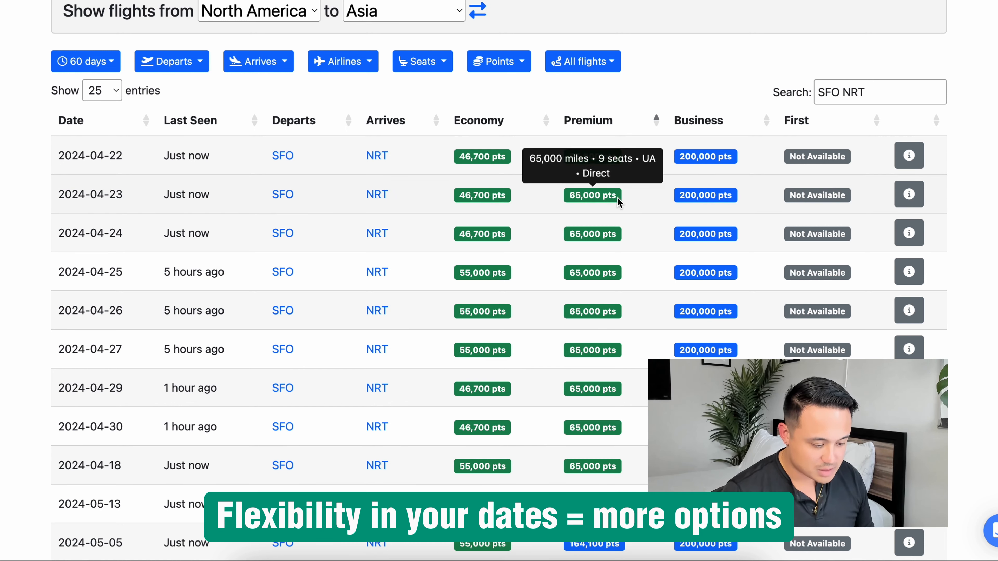
pyautogui.scroll(-3, 629, 295)
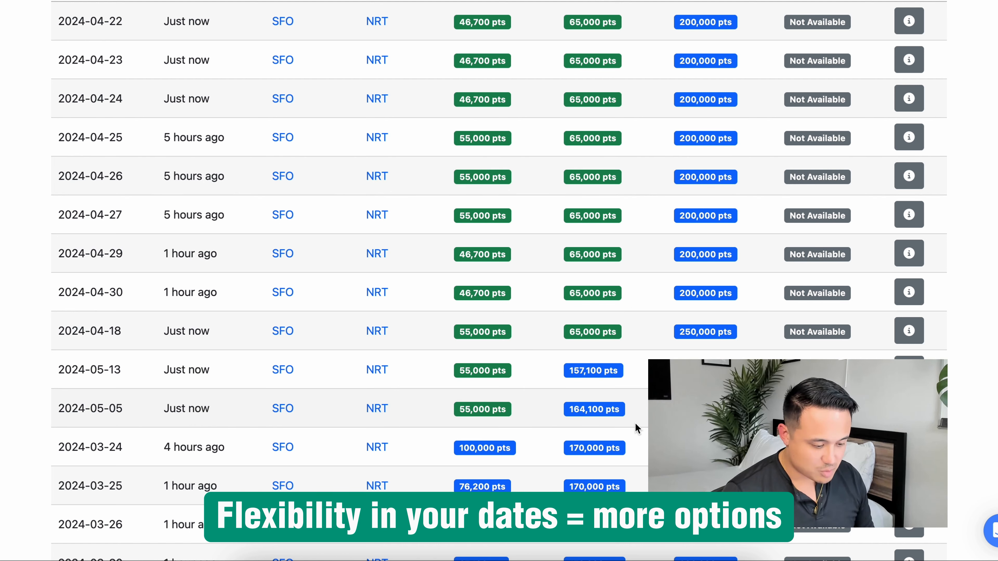
pyautogui.scroll(10, 637, 428)
pyautogui.scroll(-3, 643, 398)
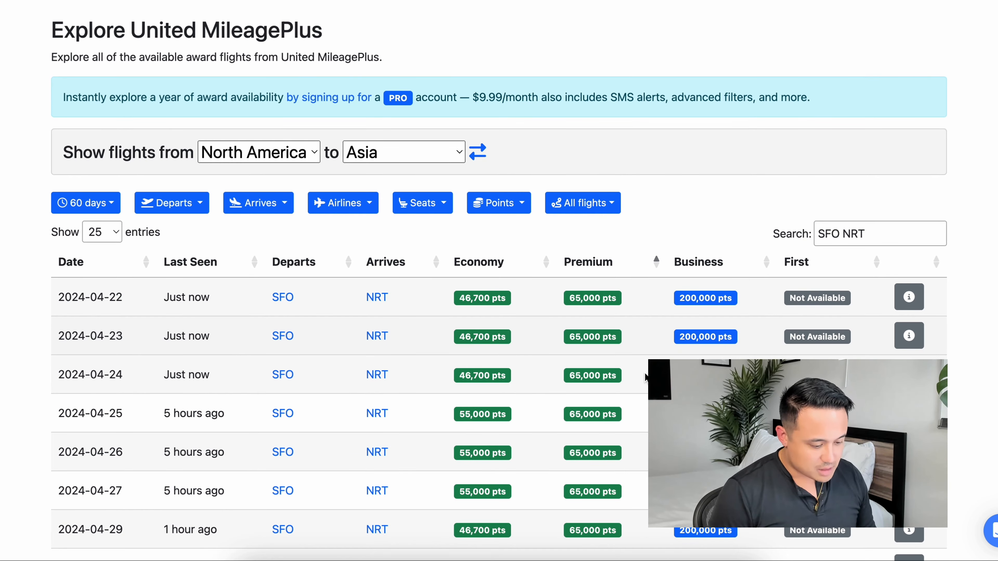
pyautogui.moveTo(602, 308)
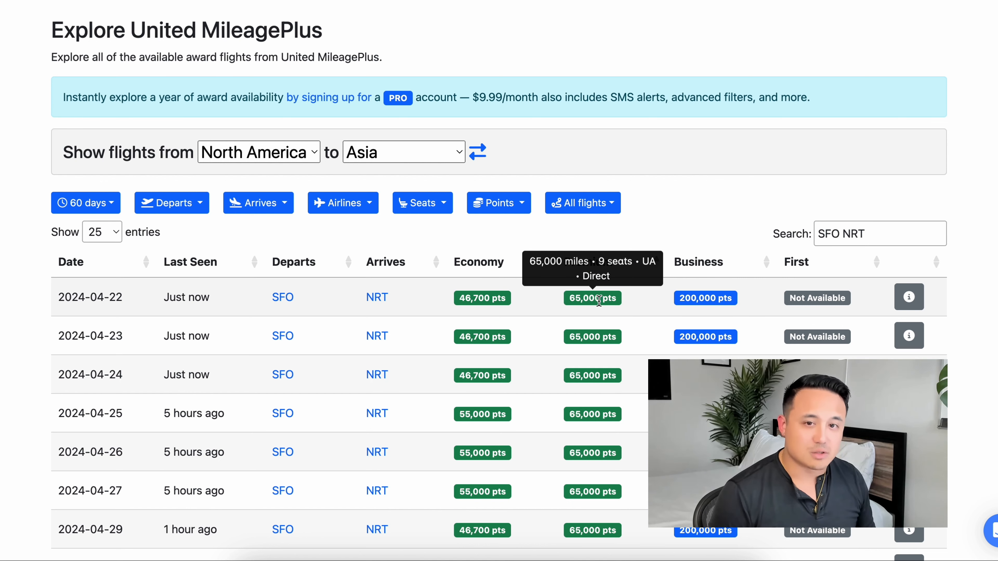
pyautogui.moveTo(705, 295)
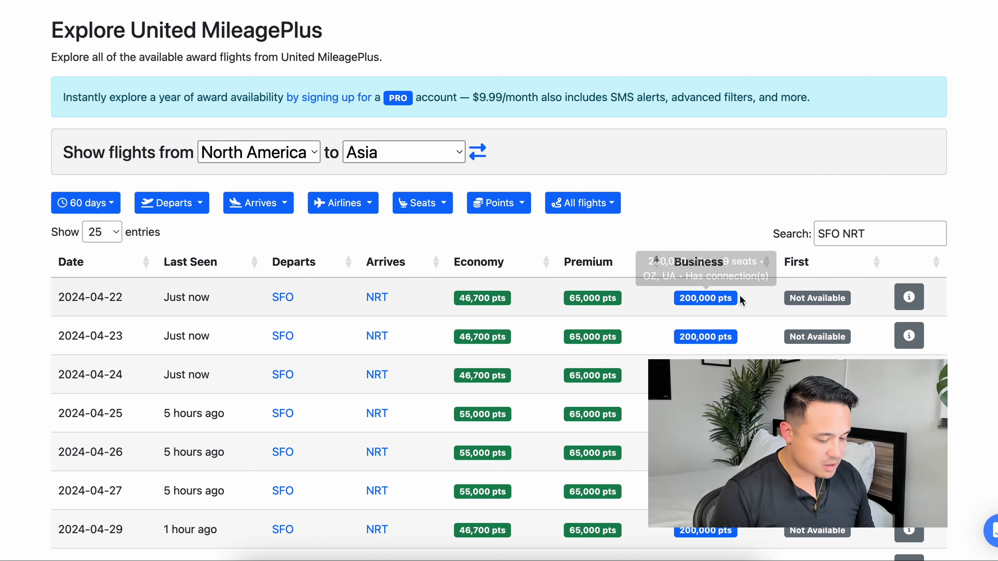
# Step: Open the flight details for SFO to NRT on 2024-04-22 and compare the Economy, Premium and Business options
pyautogui.click(912, 302)
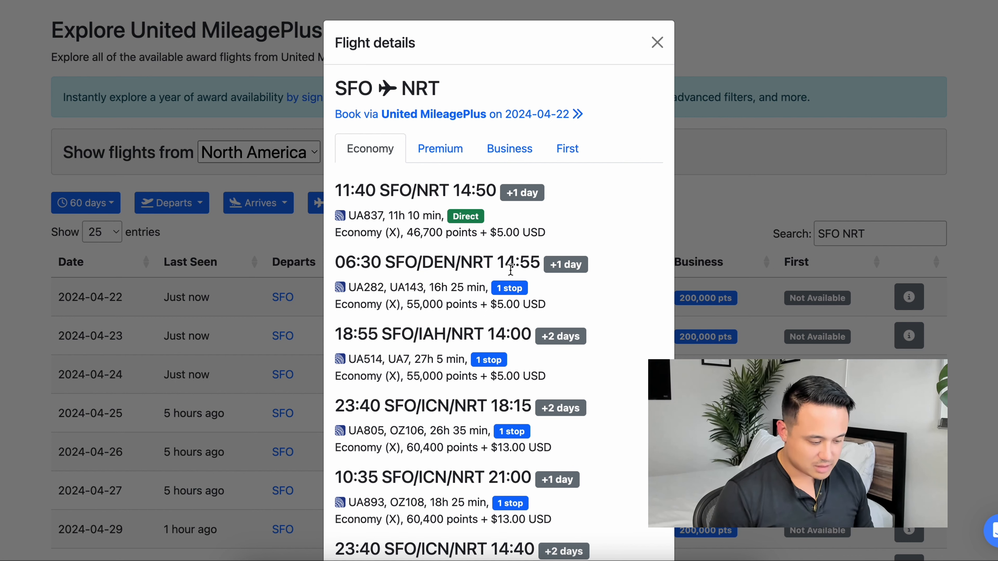
pyautogui.click(445, 157)
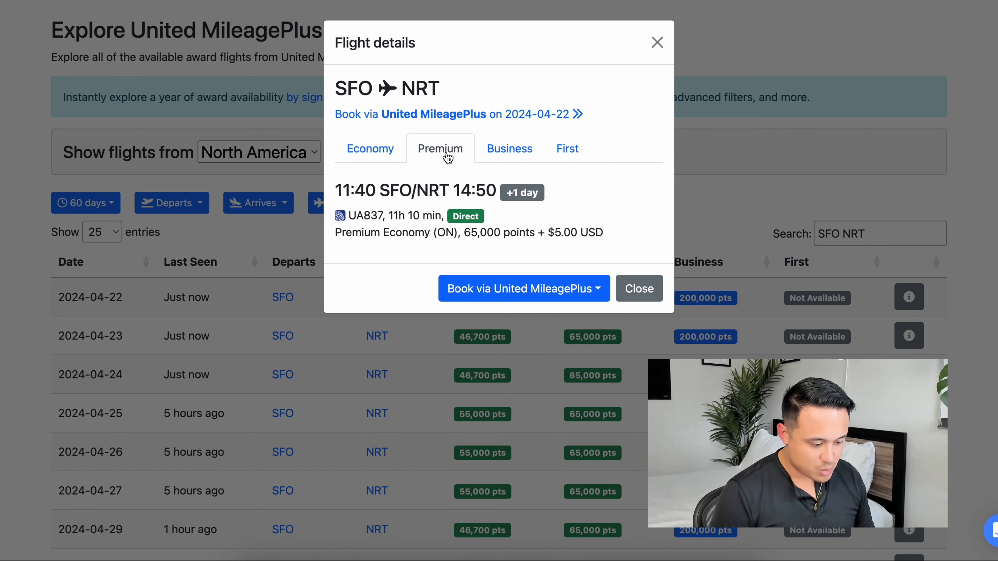
pyautogui.click(509, 151)
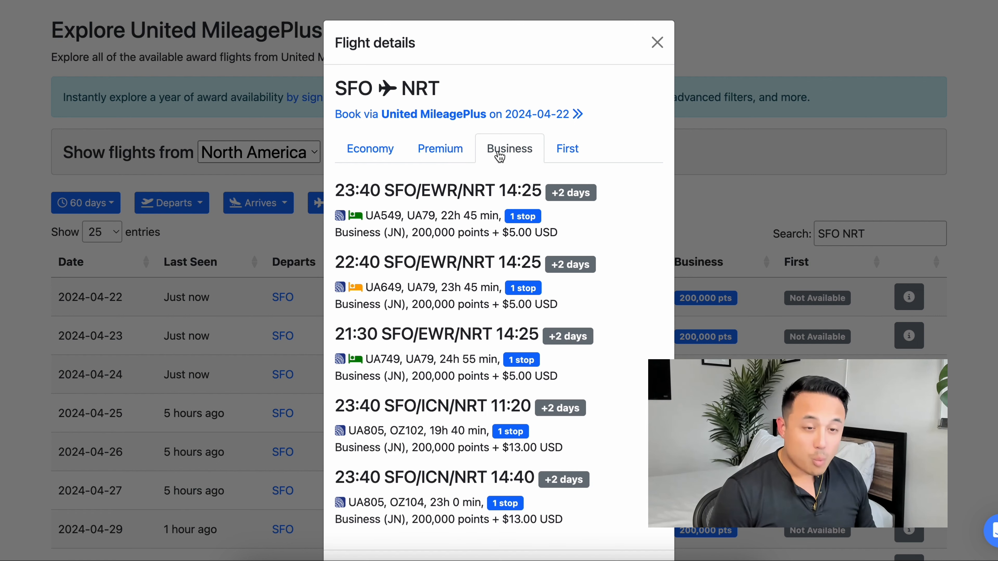
pyautogui.click(454, 153)
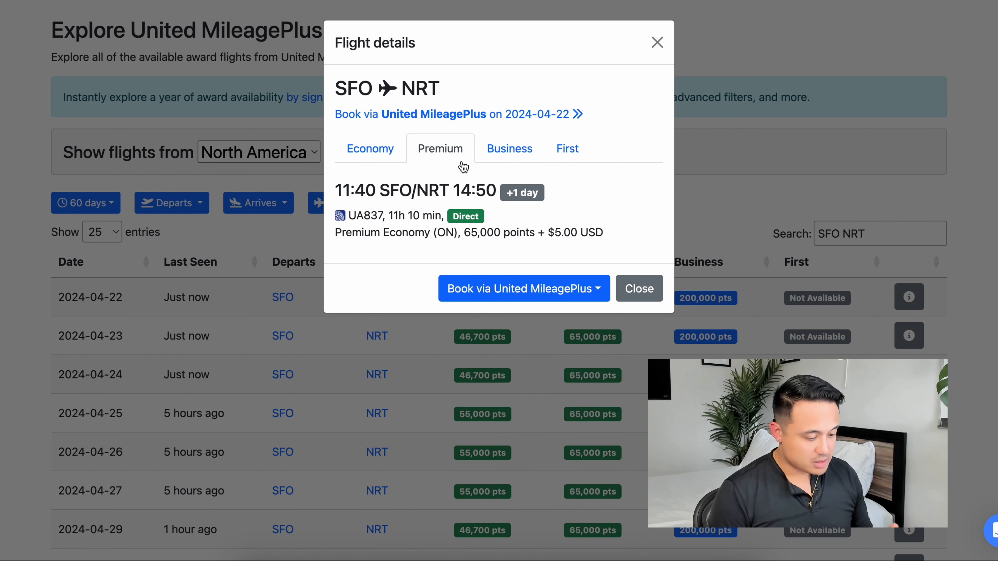
pyautogui.click(510, 152)
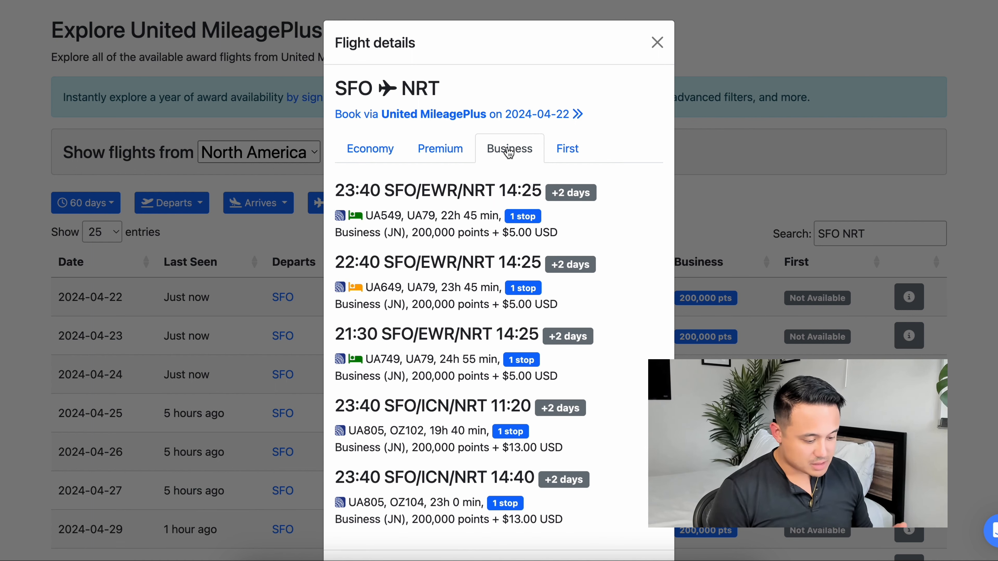
# Step: Review the Business itineraries and the programs available for booking them, and close the flight details
pyautogui.scroll(-2, 508, 149)
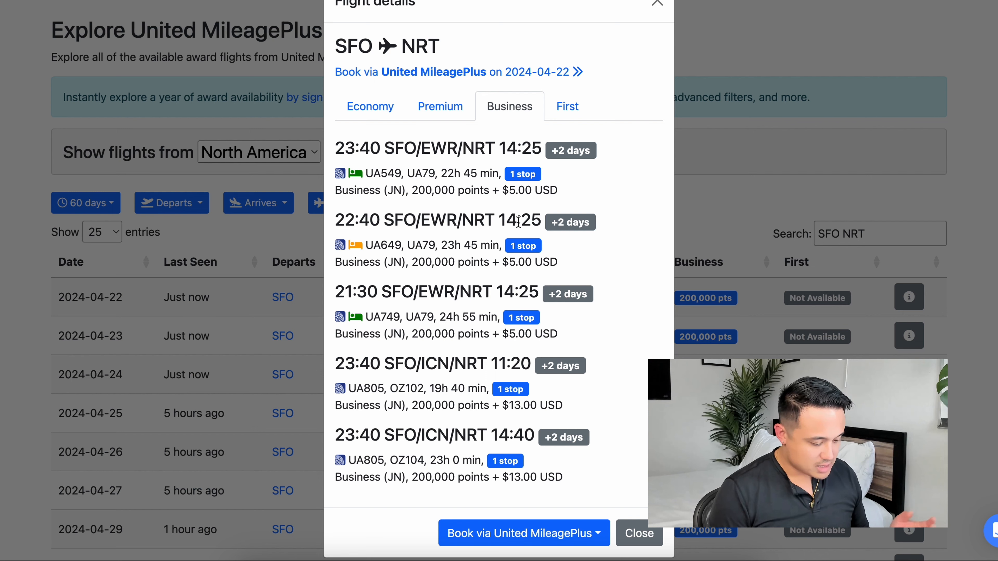
pyautogui.scroll(-1, 518, 221)
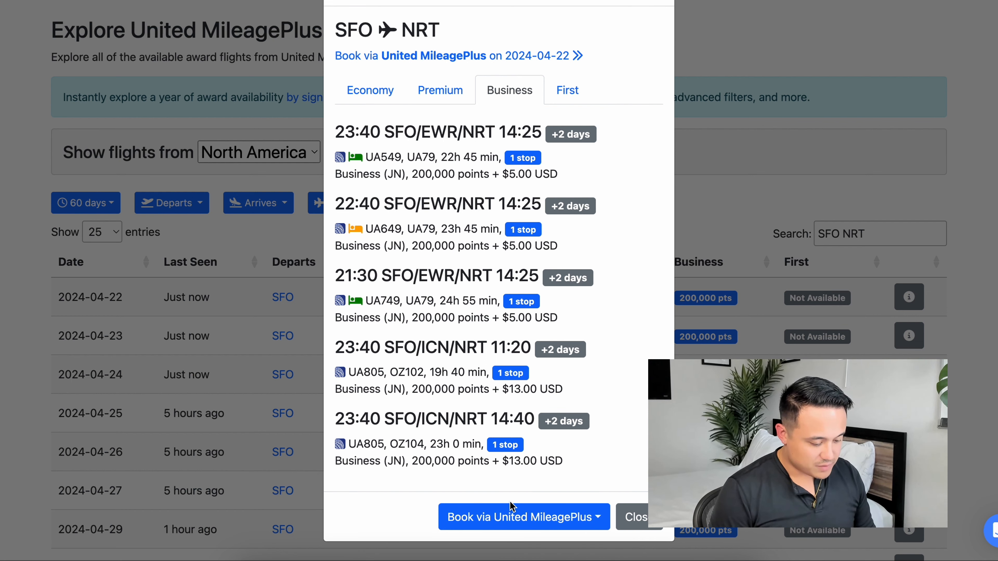
pyautogui.click(458, 525)
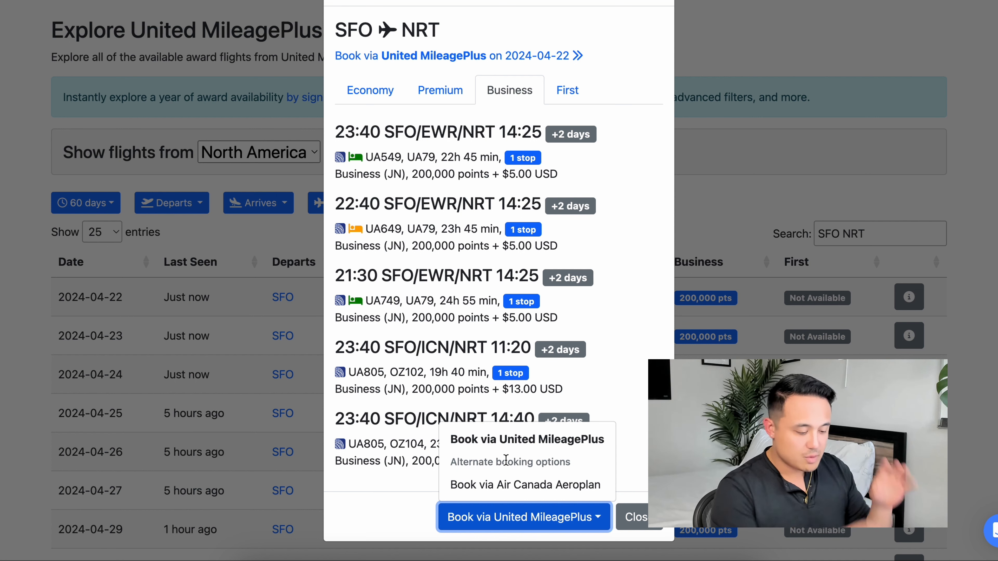
pyautogui.press('Escape')
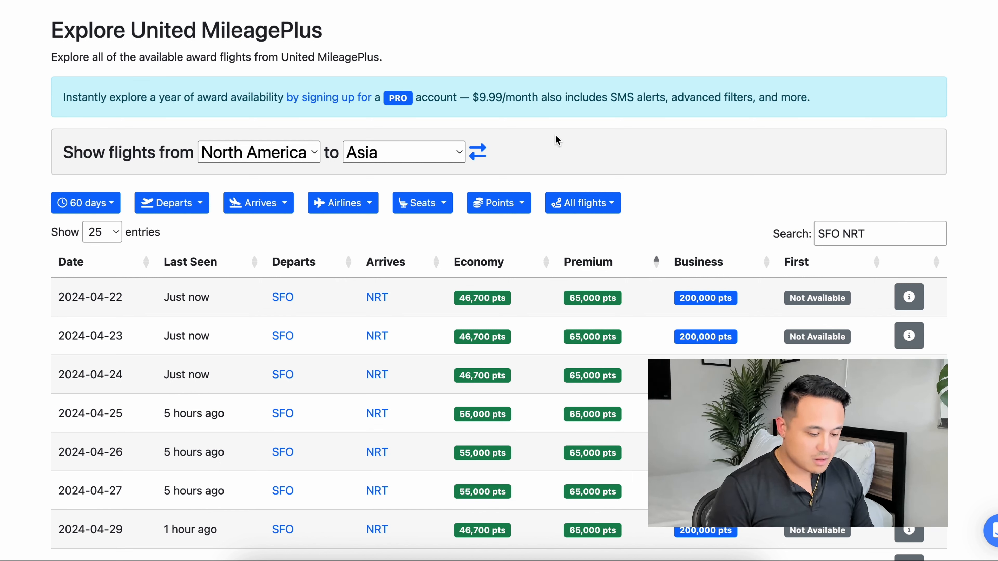
# Step: Replace NRT with HND in the results filter and try adding NRT as well, as "SFO HND NRT"
pyautogui.moveTo(844, 234); pyautogui.dragTo(882, 234)
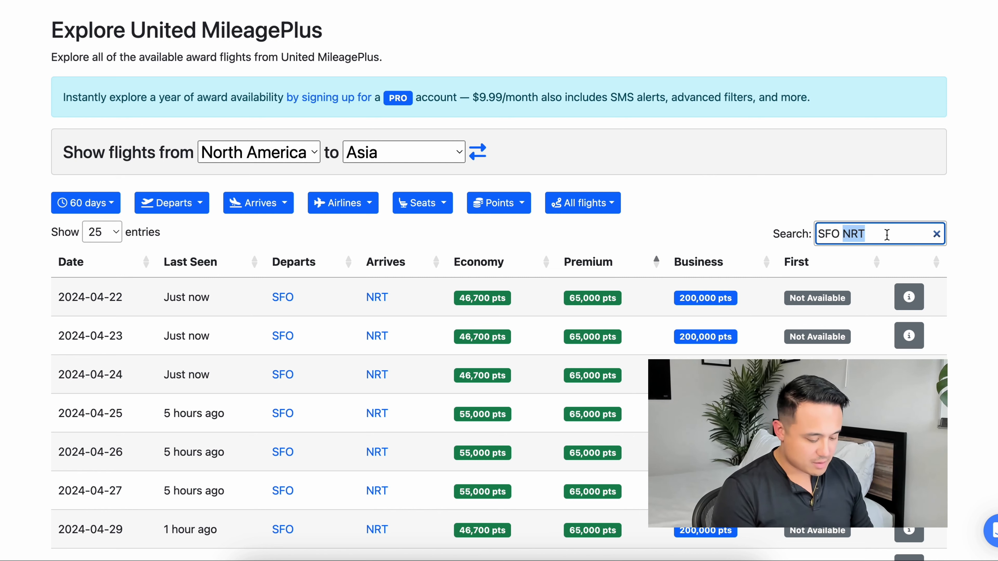
pyautogui.write('HND')
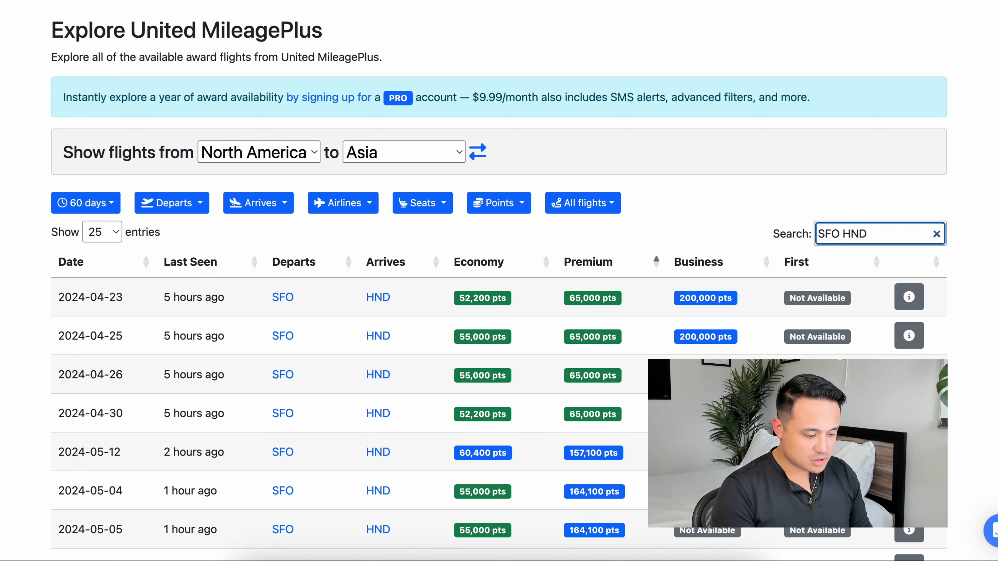
pyautogui.write(' NRT')
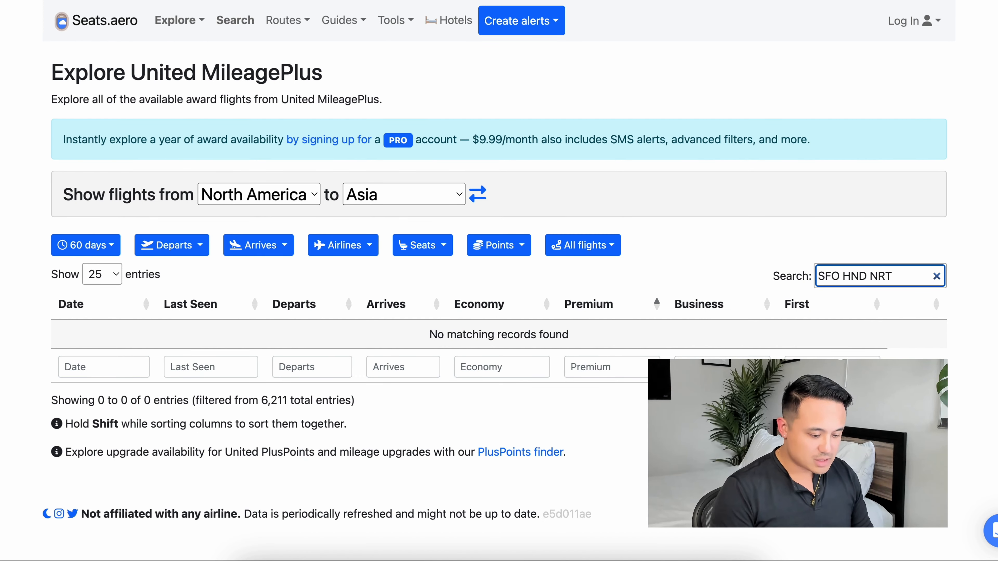
# Step: Remove both destination airport codes from the results filter, leaving only "SFO"
pyautogui.press('BackSpace')
pyautogui.press('BackSpace')
pyautogui.press('BackSpace')
pyautogui.press('BackSpace')
pyautogui.press('BackSpace')
pyautogui.press('BackSpace')
pyautogui.press('BackSpace')
pyautogui.press('BackSpace')
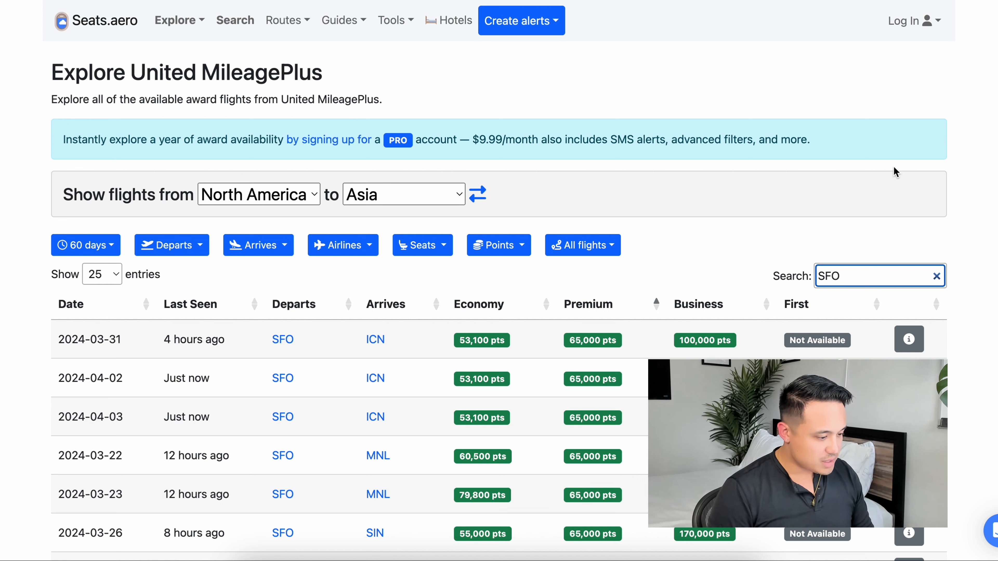
pyautogui.click(749, 219)
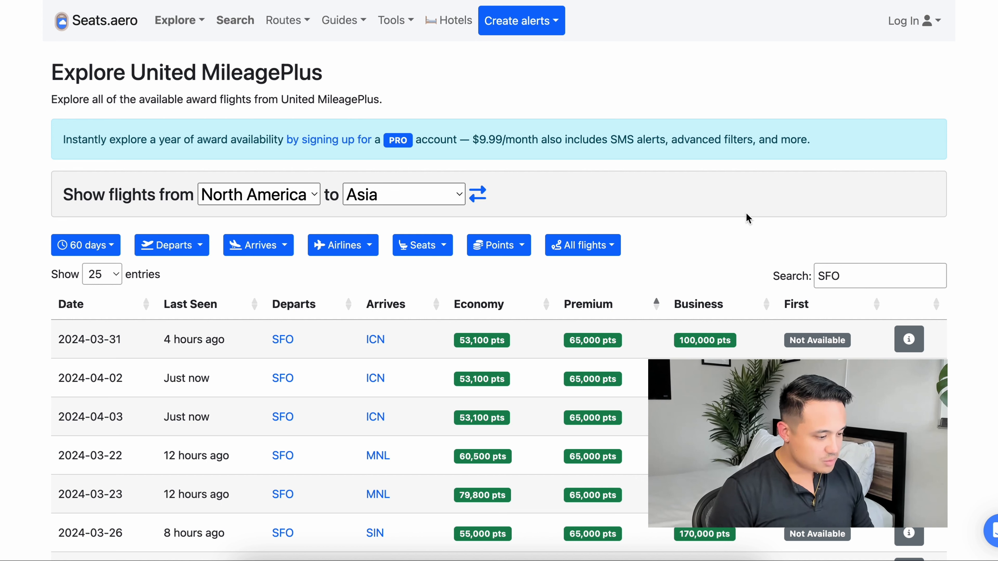
# Step: Open the multi-airline Search page and set San Francisco International Airport (SFO) as the origin airport
pyautogui.click(249, 23)
pyautogui.click(157, 160)
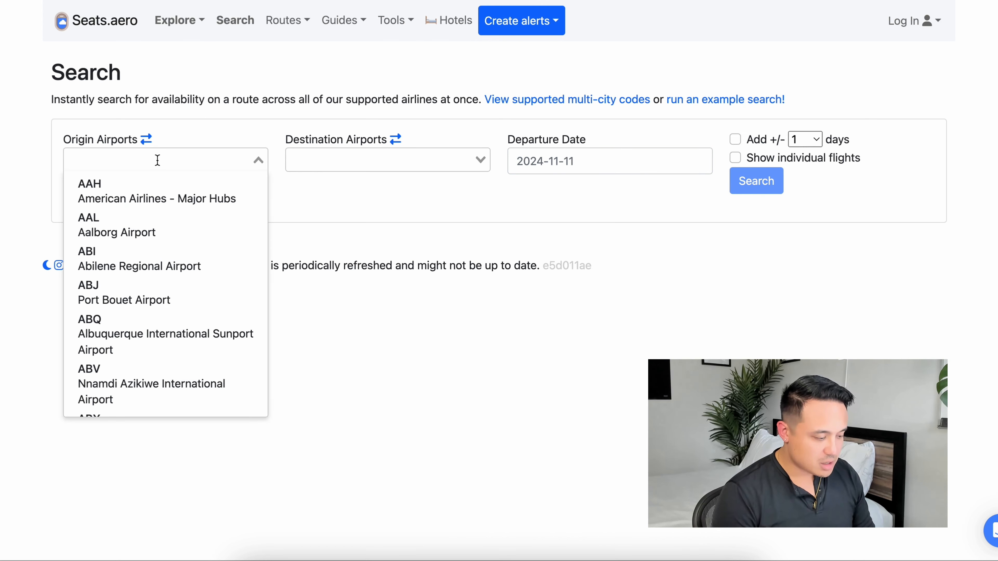
pyautogui.write('SFO')
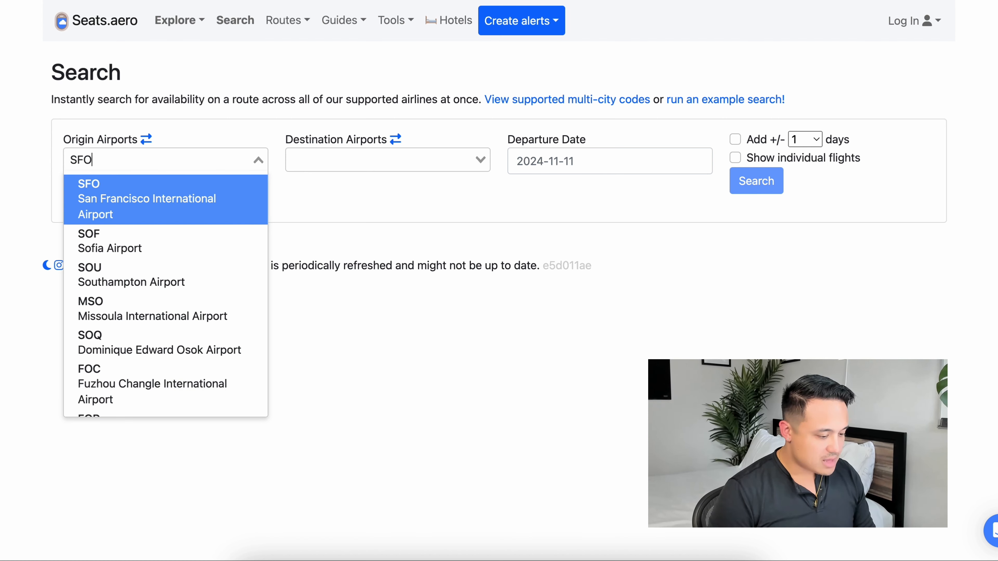
pyautogui.click(159, 192)
# Step: Add both Tokyo airports, NRT and HND, as the destination airports of the search
pyautogui.click(375, 160)
pyautogui.write('NRT')
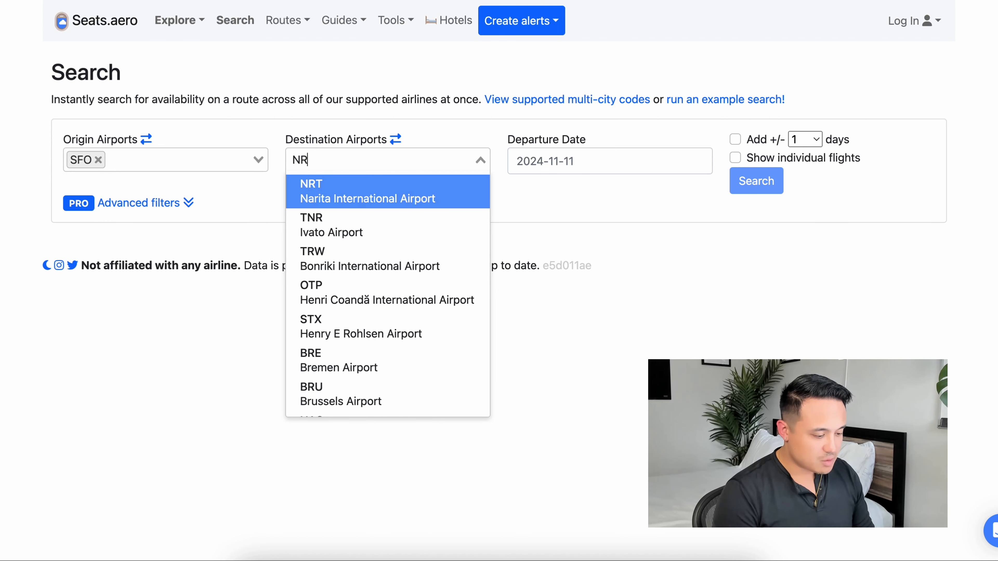
pyautogui.press('Return')
pyautogui.write('HND')
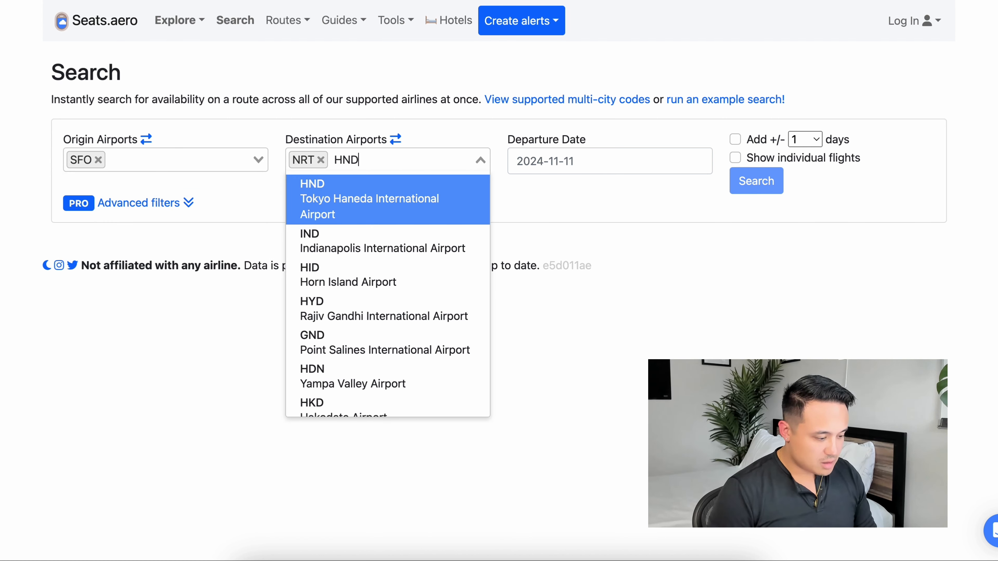
pyautogui.press('Return')
pyautogui.click(594, 202)
# Step: Set the departure date of the search to 2024-05-05
pyautogui.click(588, 161)
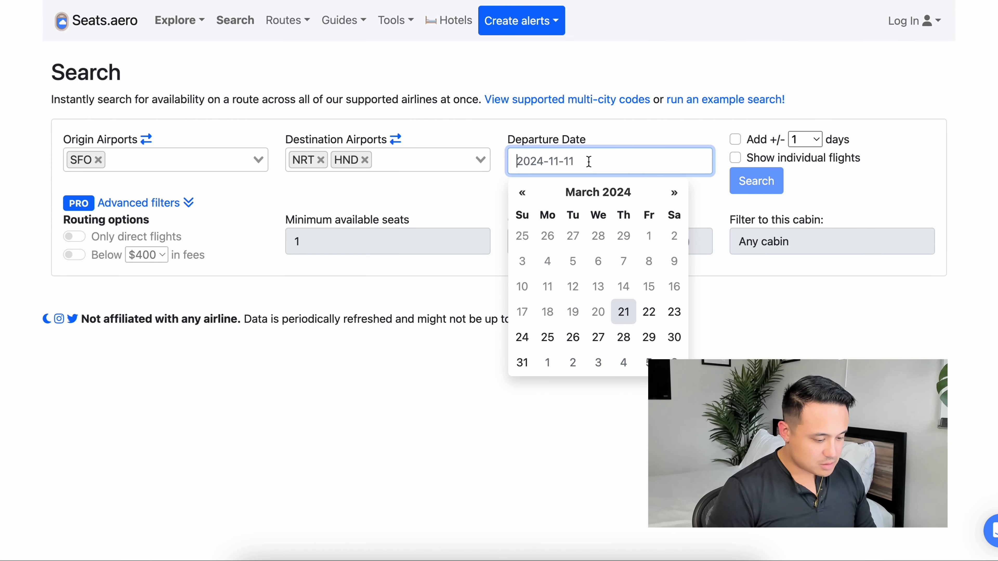
pyautogui.click(675, 193)
pyautogui.click(674, 193)
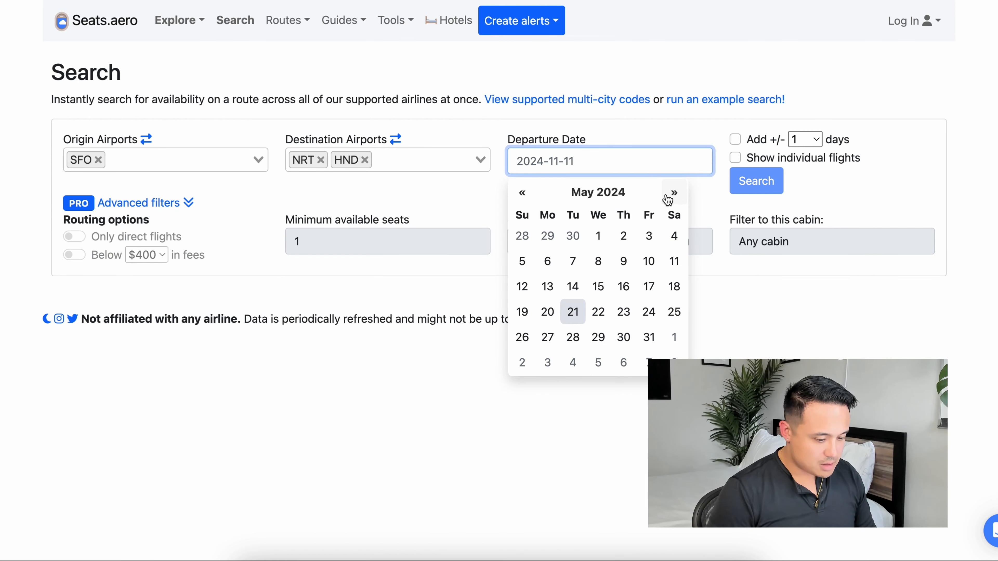
pyautogui.click(526, 263)
pyautogui.click(697, 133)
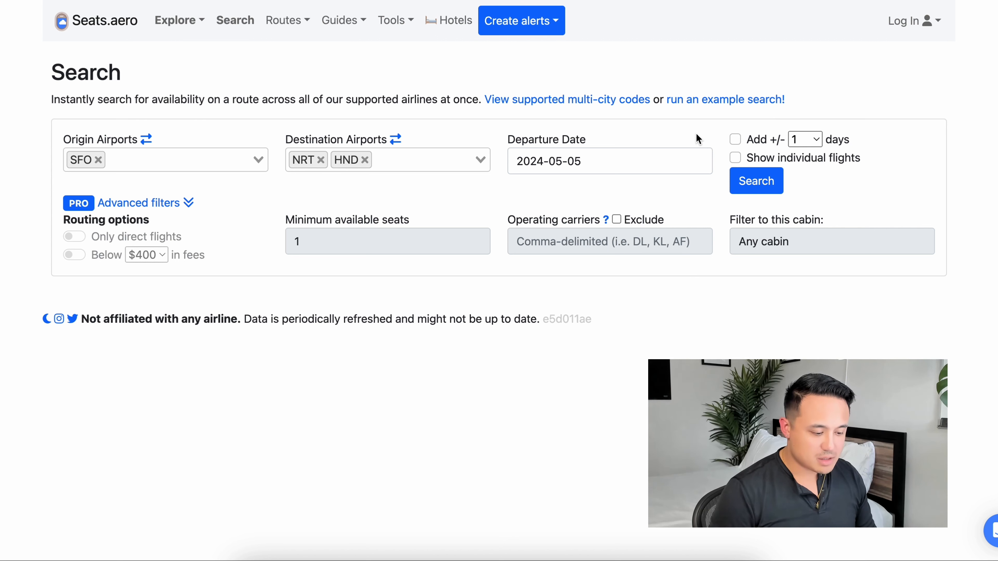
# Step: Check the selectable ranges for adding days around the departure date, keeping 1 selected and the option switched off
pyautogui.click(809, 140)
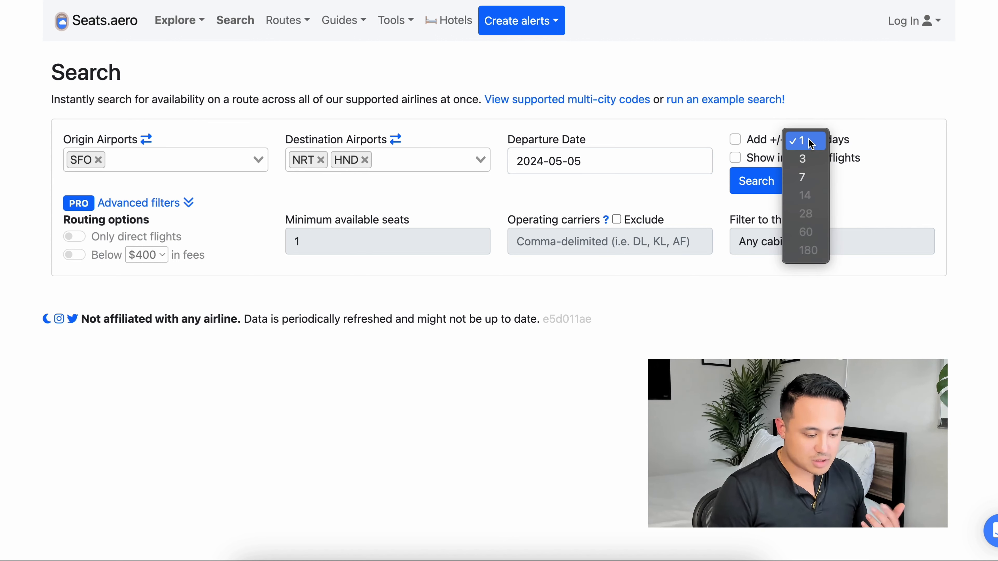
pyautogui.click(801, 141)
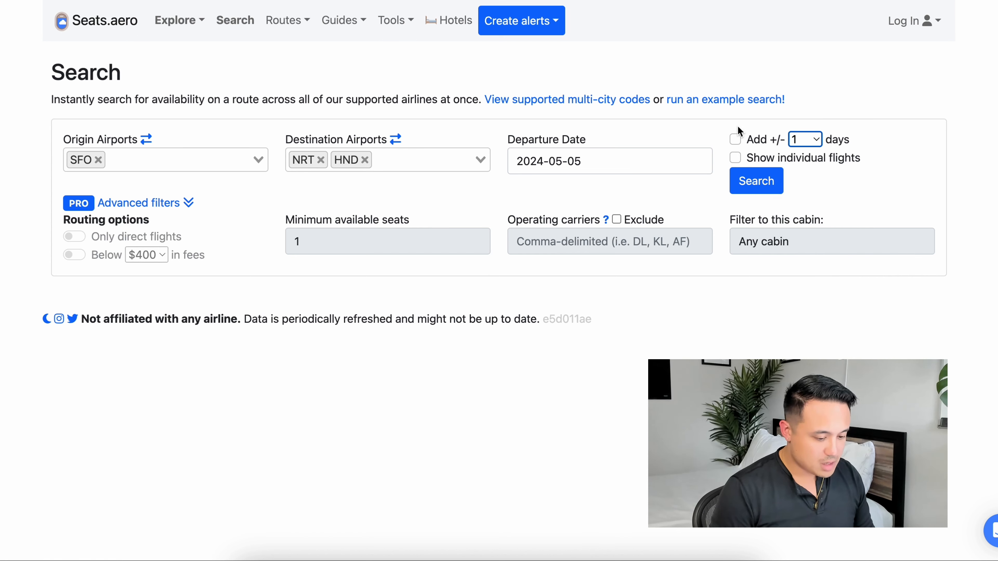
pyautogui.click(735, 139)
pyautogui.click(735, 140)
# Step: Run the award search from SFO to NRT and HND and review the results from the different airline programs
pyautogui.click(756, 182)
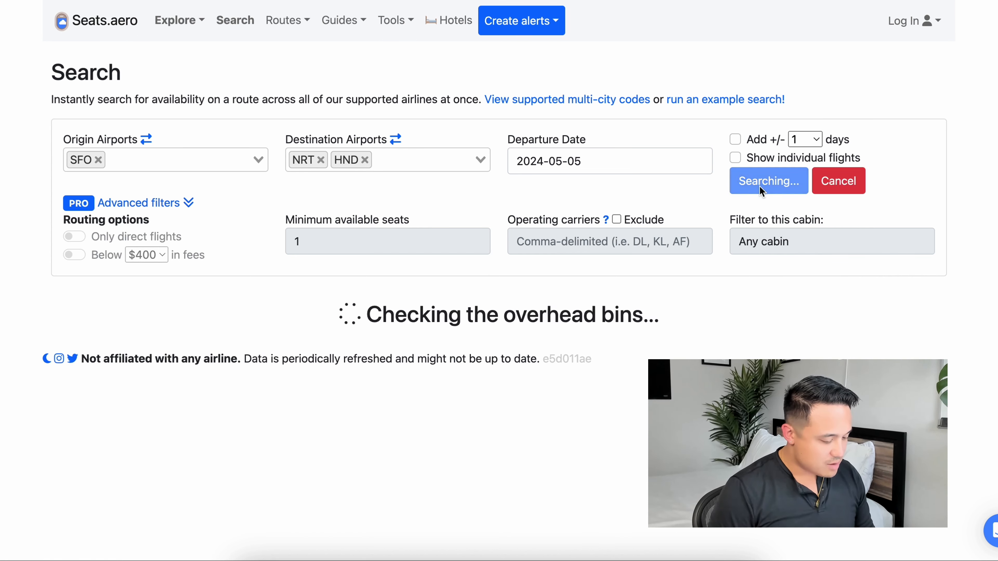
pyautogui.scroll(-5, 199, 169)
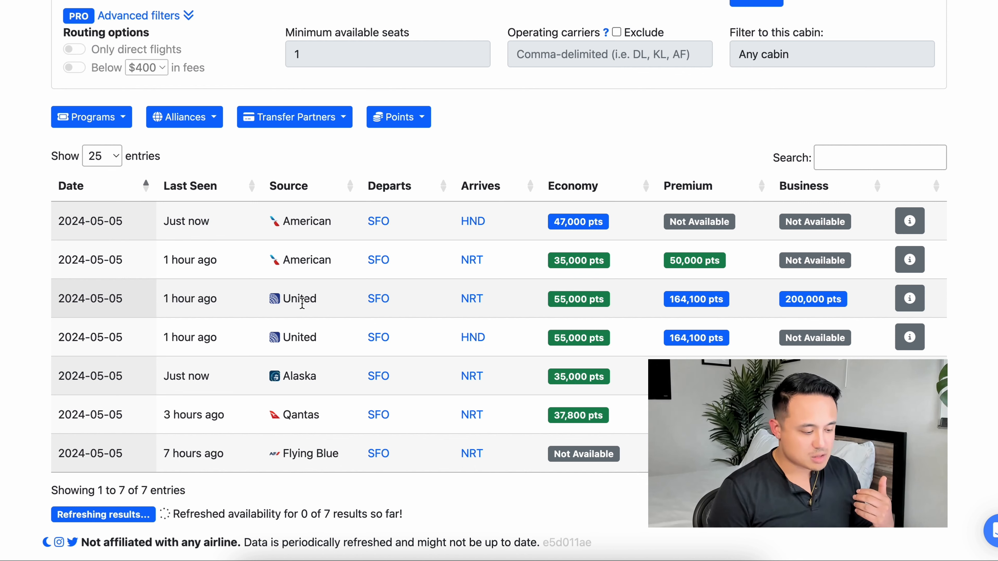
pyautogui.scroll(5, 302, 304)
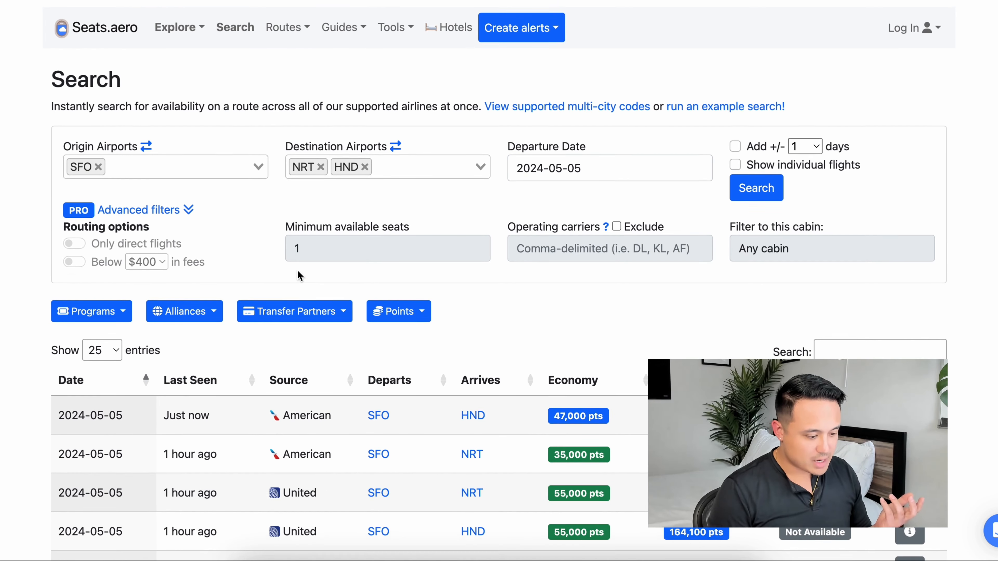
# Step: Look over the airline programs that can be explored and open the list of tracked routes for United MileagePlus
pyautogui.click(179, 20)
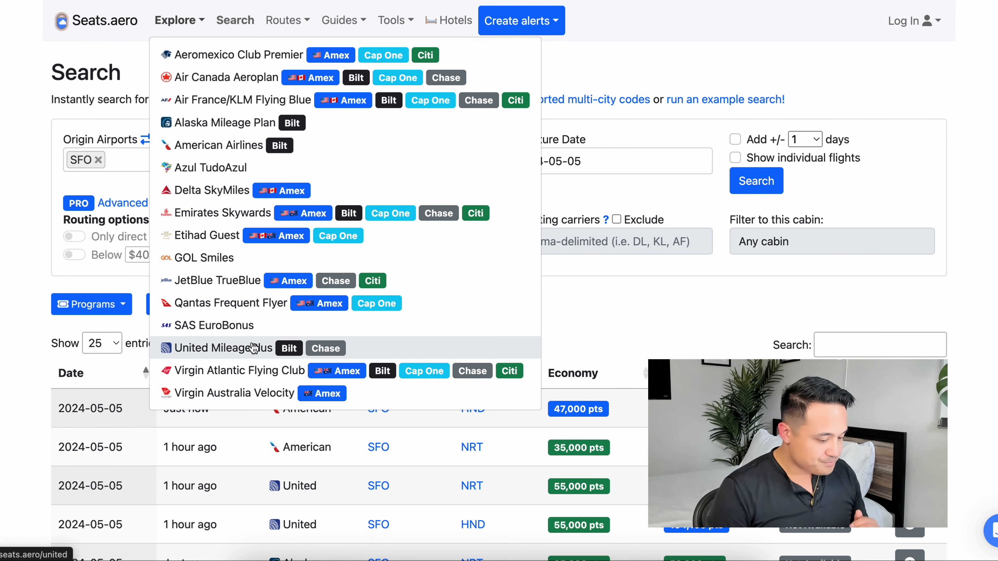
pyautogui.click(285, 21)
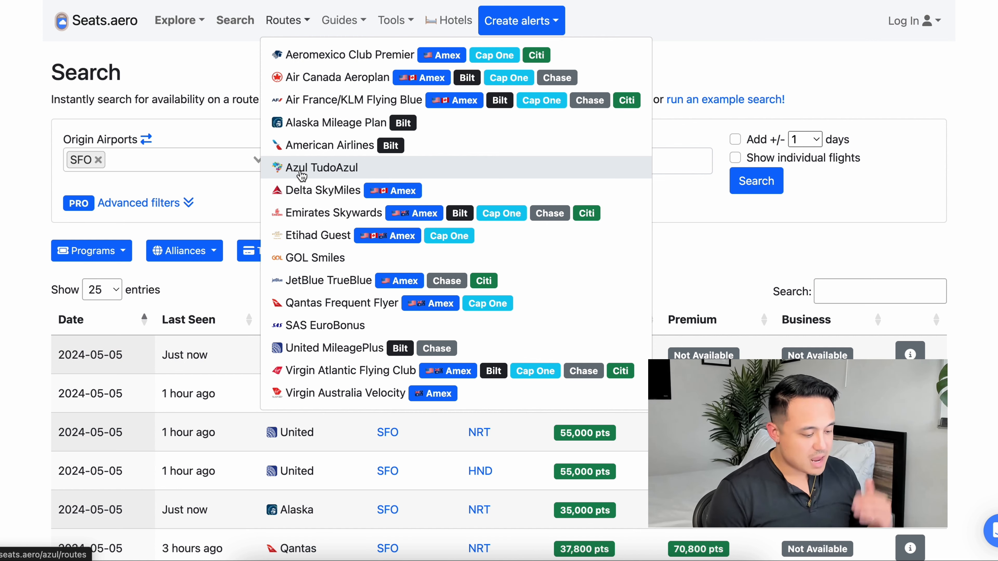
pyautogui.click(299, 348)
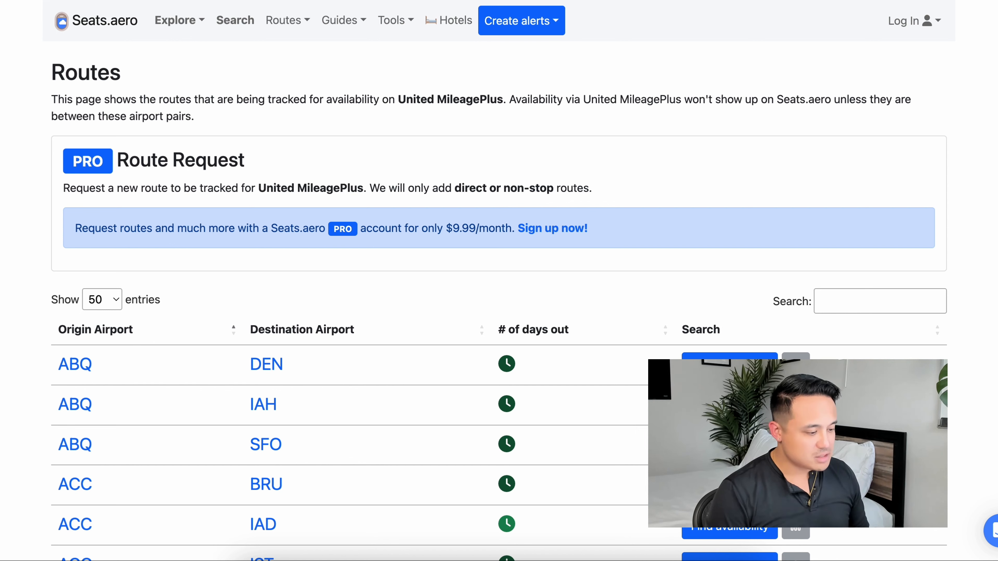
# Step: Return to the multi-airline Search and replace the origin airport with Seattle Tacoma International Airport (SEA)
pyautogui.click(240, 29)
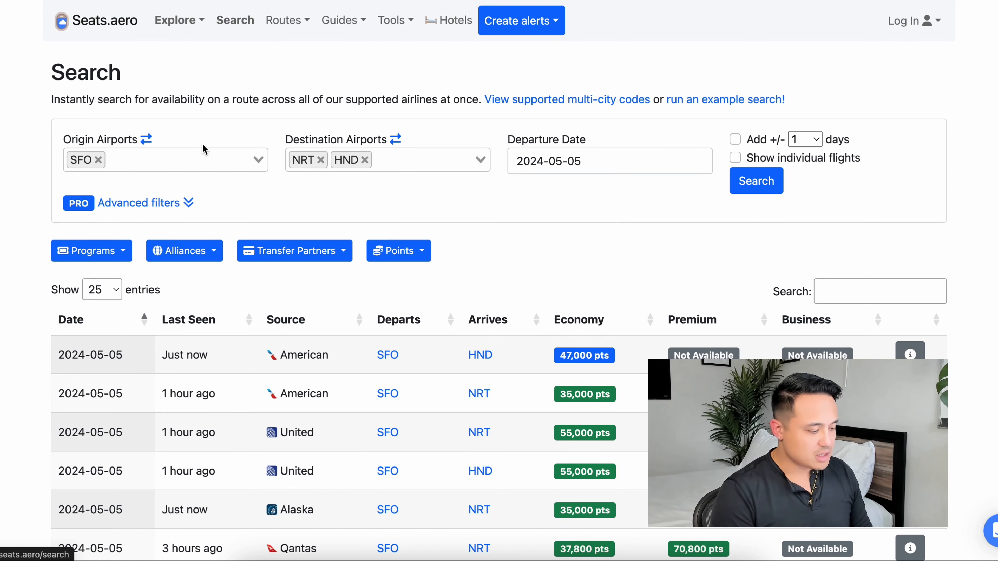
pyautogui.click(167, 156)
pyautogui.press('BackSpace')
pyautogui.write('seattle')
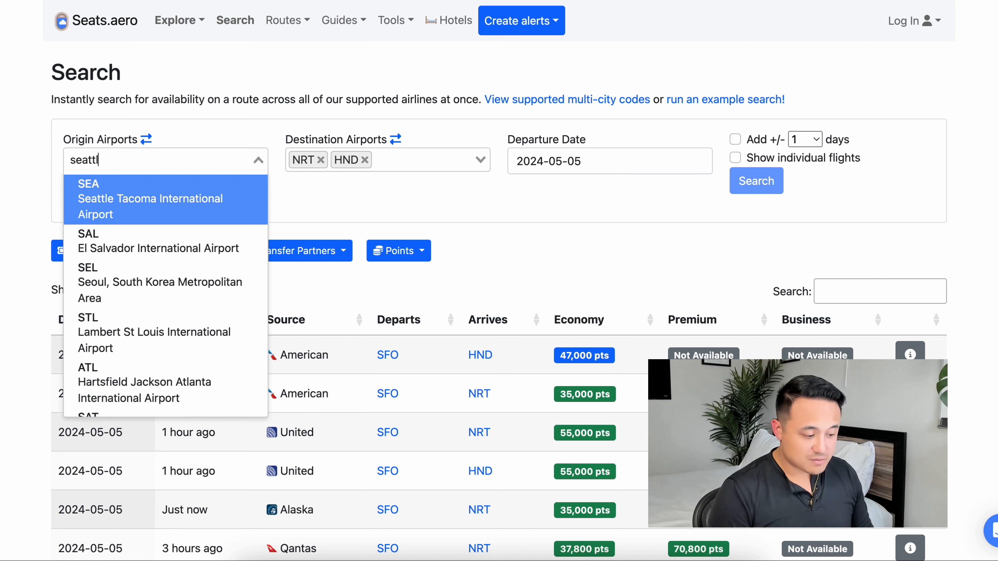
pyautogui.press('Return')
# Step: Replace both destination airports with Mactan Cebu International Airport (CEB) and run the search
pyautogui.click(422, 169)
pyautogui.press('BackSpace')
pyautogui.press('BackSpace')
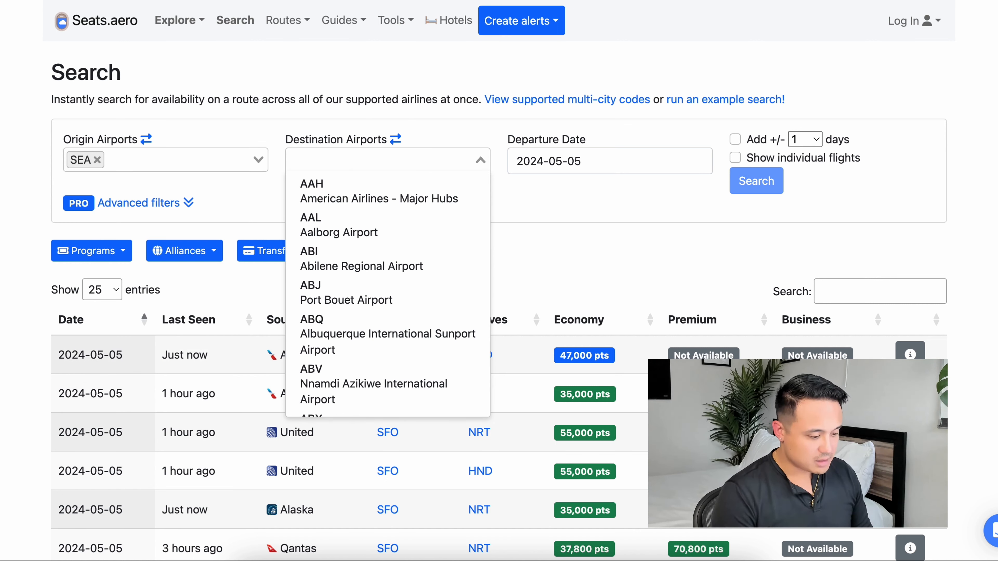
pyautogui.write('cebu')
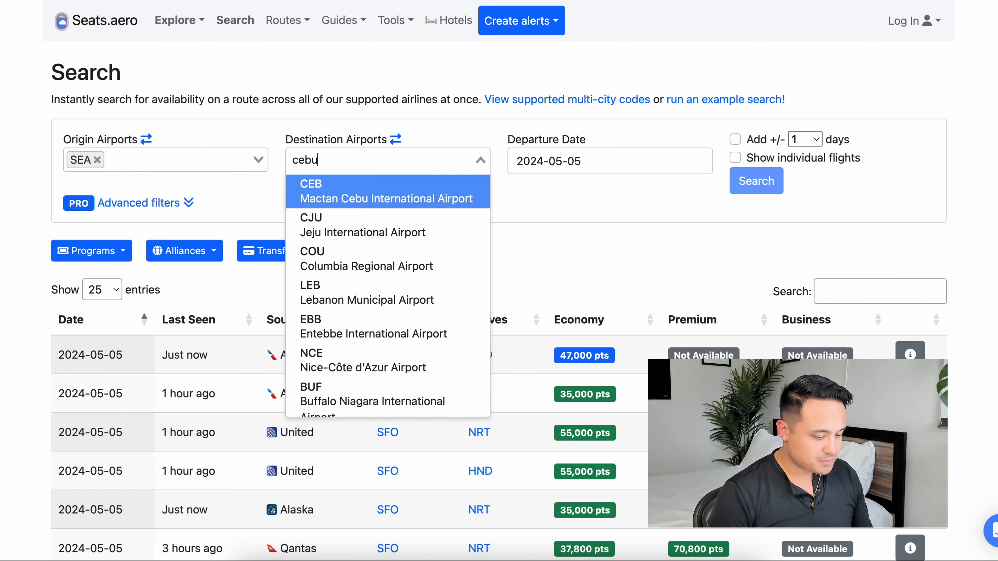
pyautogui.press('Return')
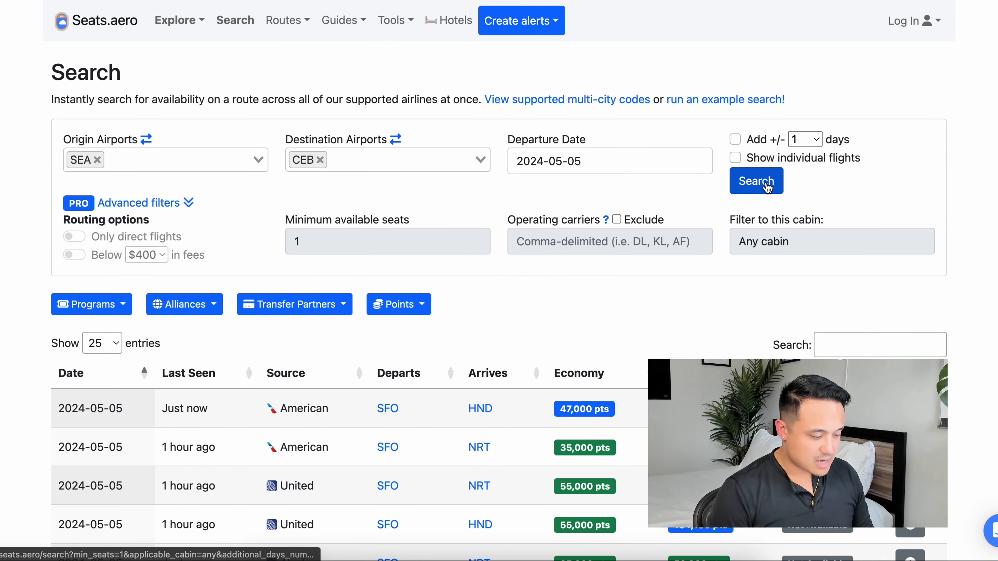
pyautogui.click(756, 181)
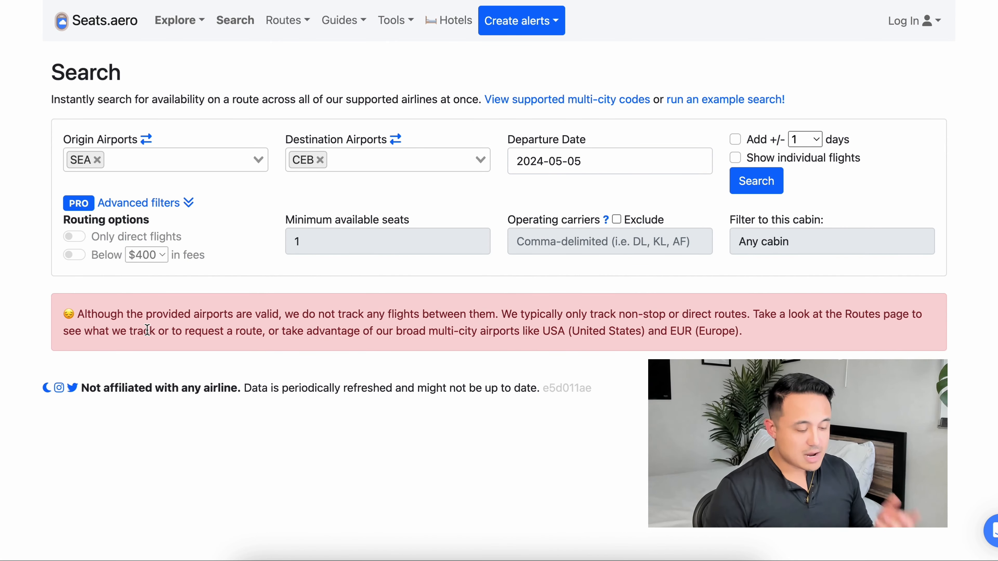